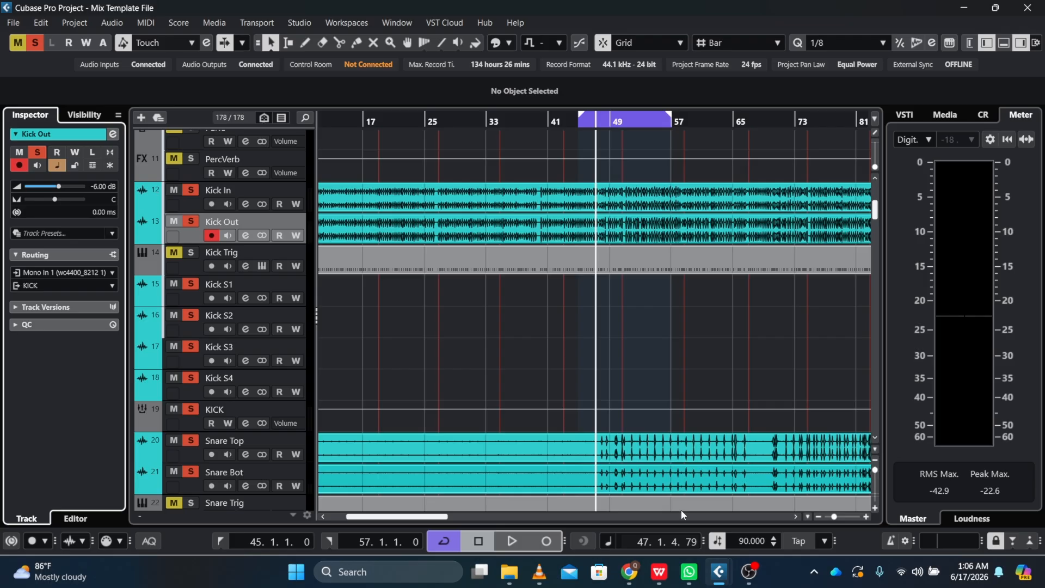
# - Audition the soloed kick tracks, then clear all solos and solo only the Kick In track
pyautogui.press('space')
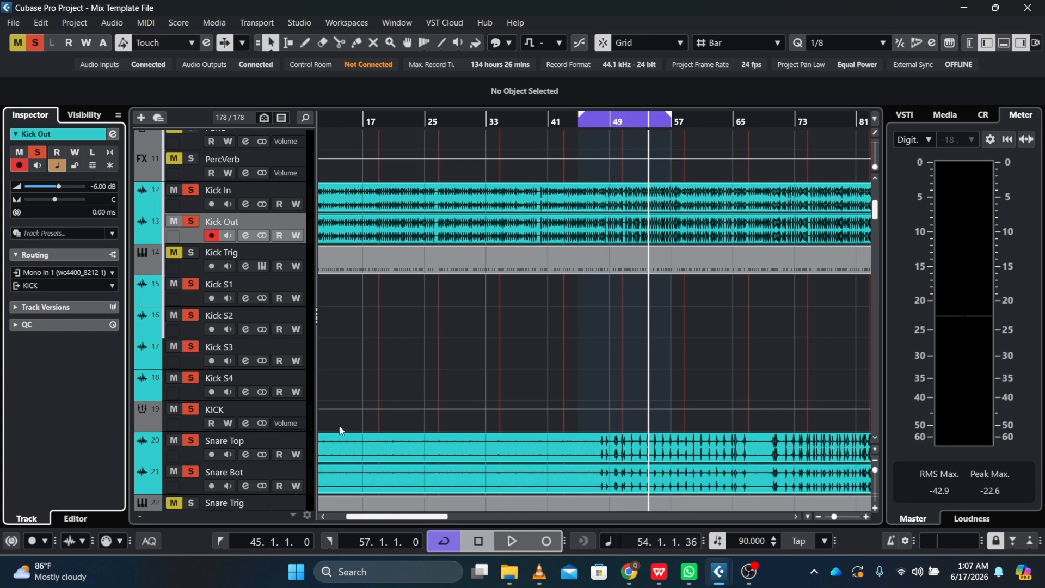
pyautogui.click(35, 42)
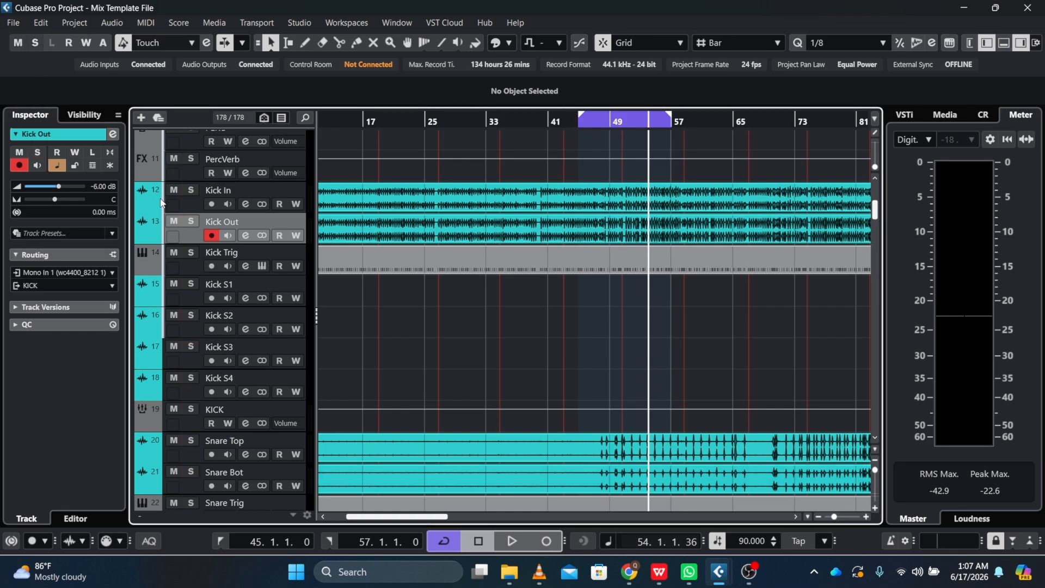
pyautogui.click(191, 190)
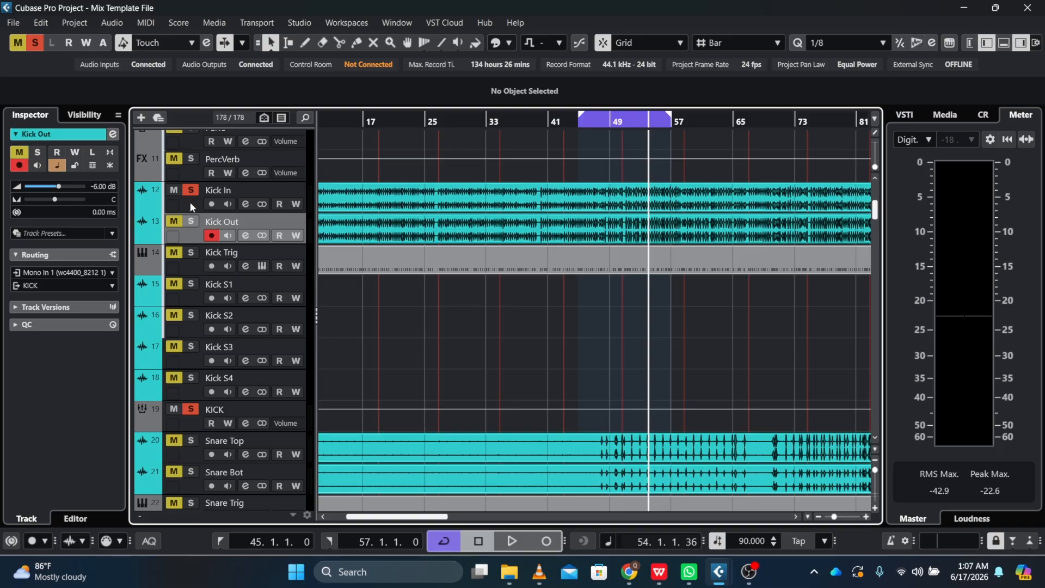
# - Examine the Pulsar 8200 EQ curve inserted on the Kick In channel, including its HMF band, and close its windows
pyautogui.click(190, 203)
pyautogui.click(112, 135)
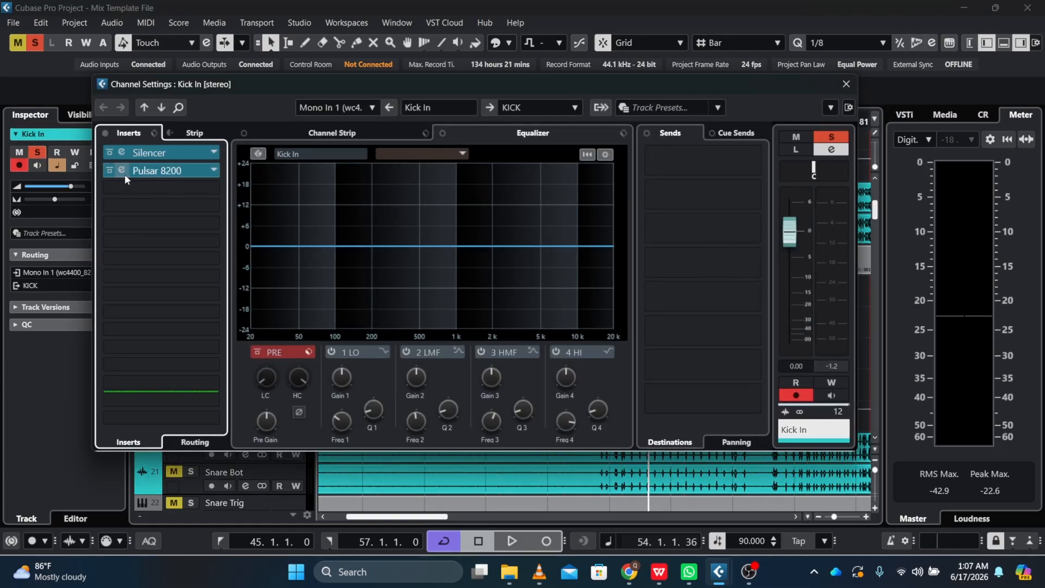
pyautogui.click(123, 172)
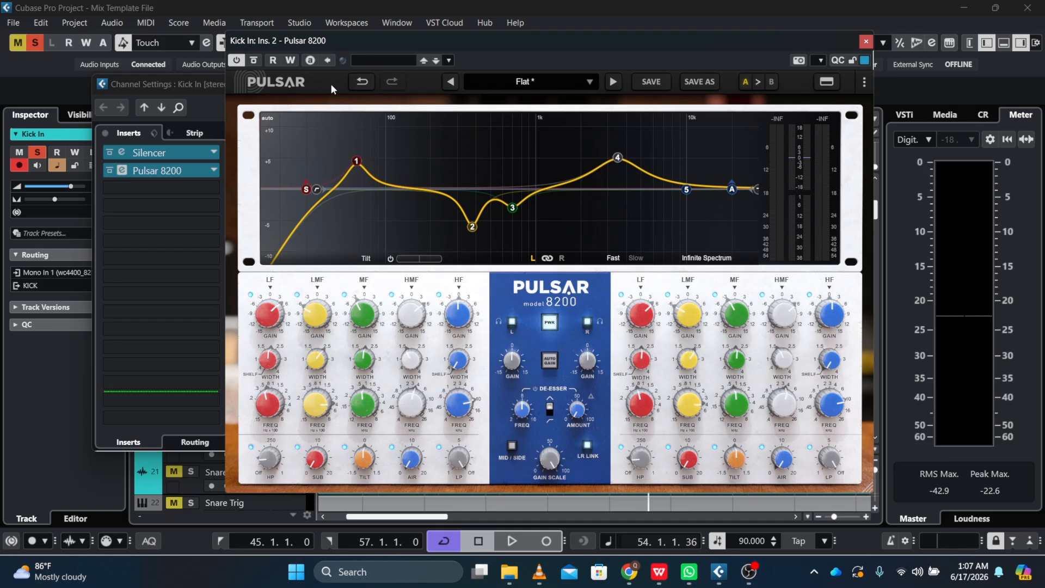
pyautogui.moveTo(605, 168)
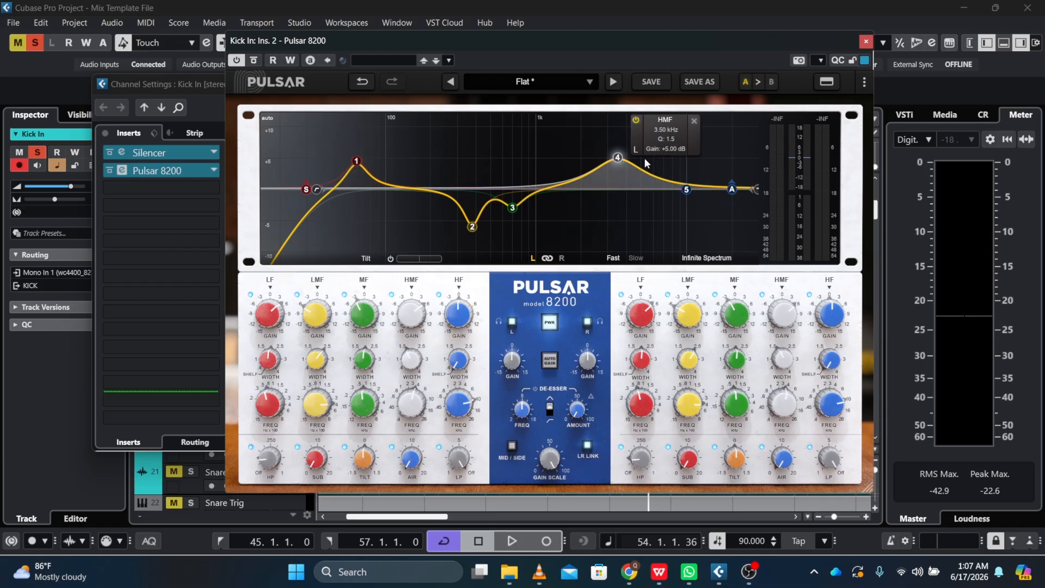
pyautogui.click(866, 41)
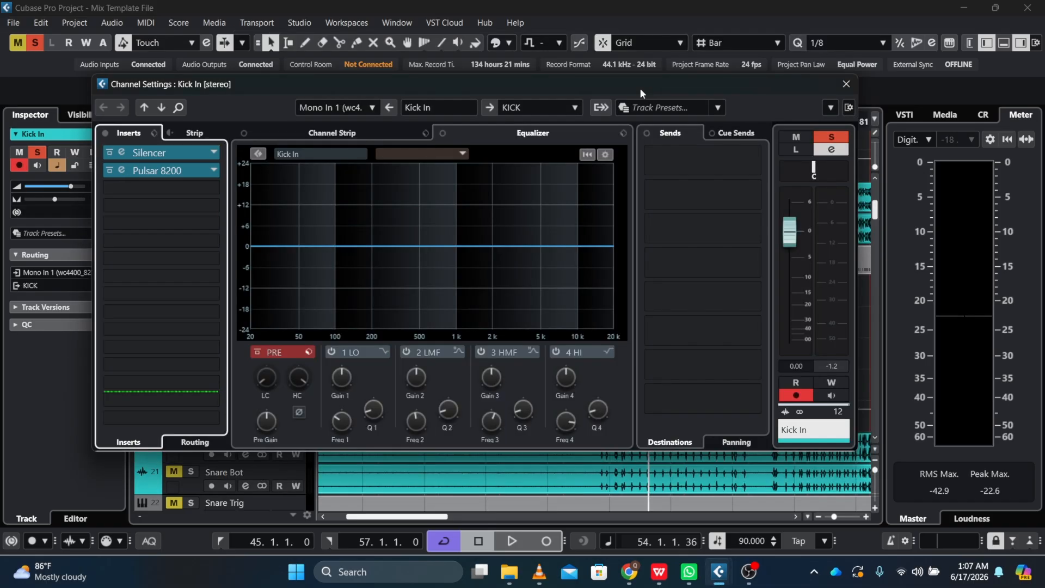
pyautogui.click(844, 85)
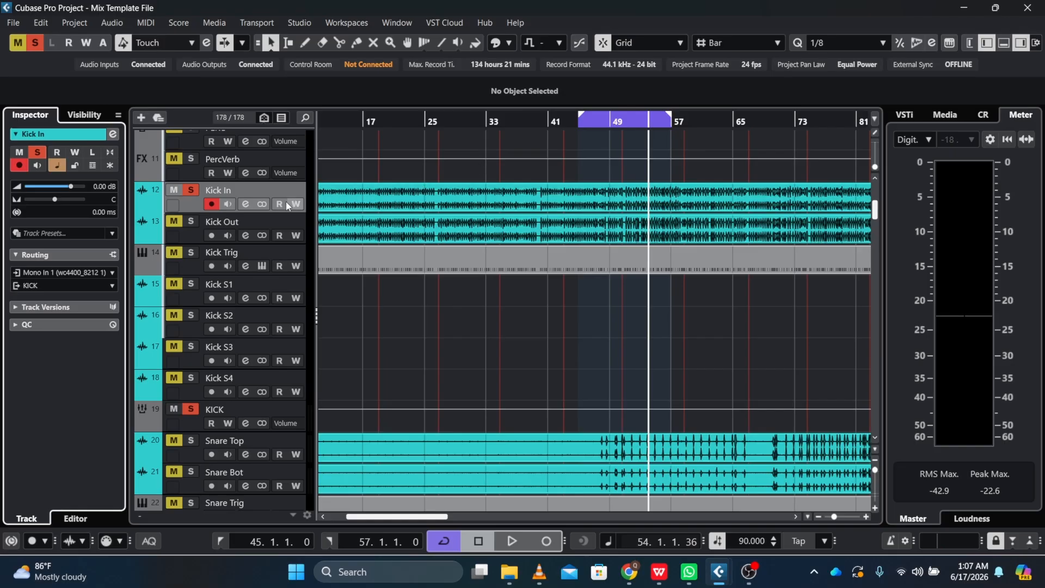
# - Solo the Kick Out track alongside Kick In and examine the Pulsar 8200 EQ curve on its channel
pyautogui.click(188, 235)
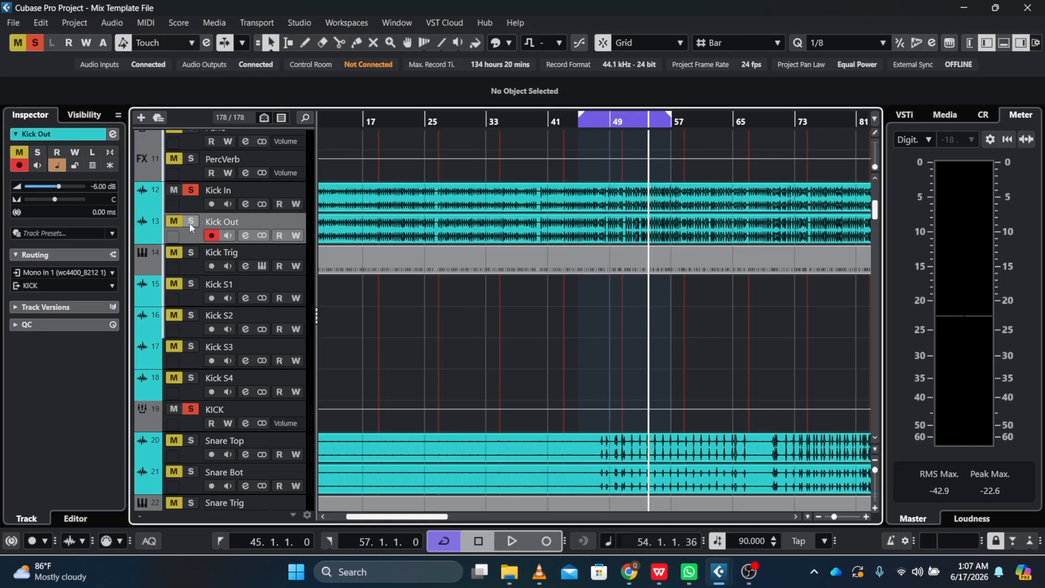
pyautogui.click(190, 222)
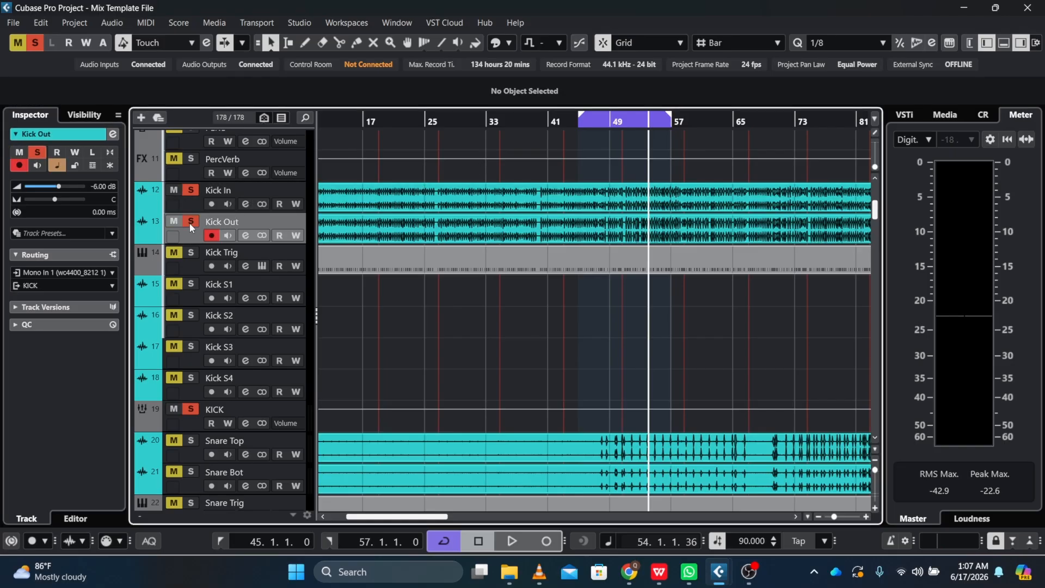
pyautogui.click(113, 135)
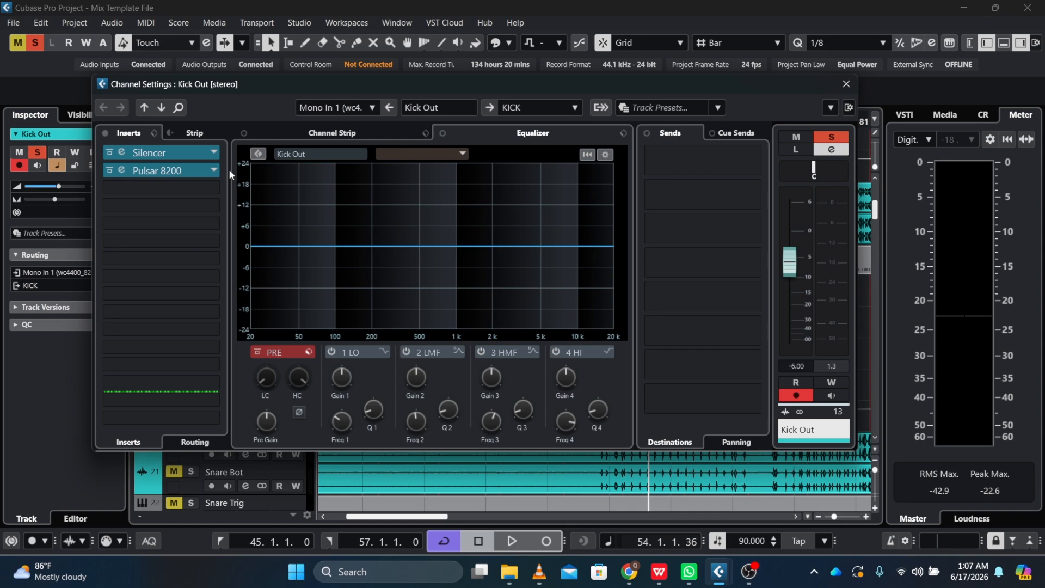
pyautogui.click(121, 171)
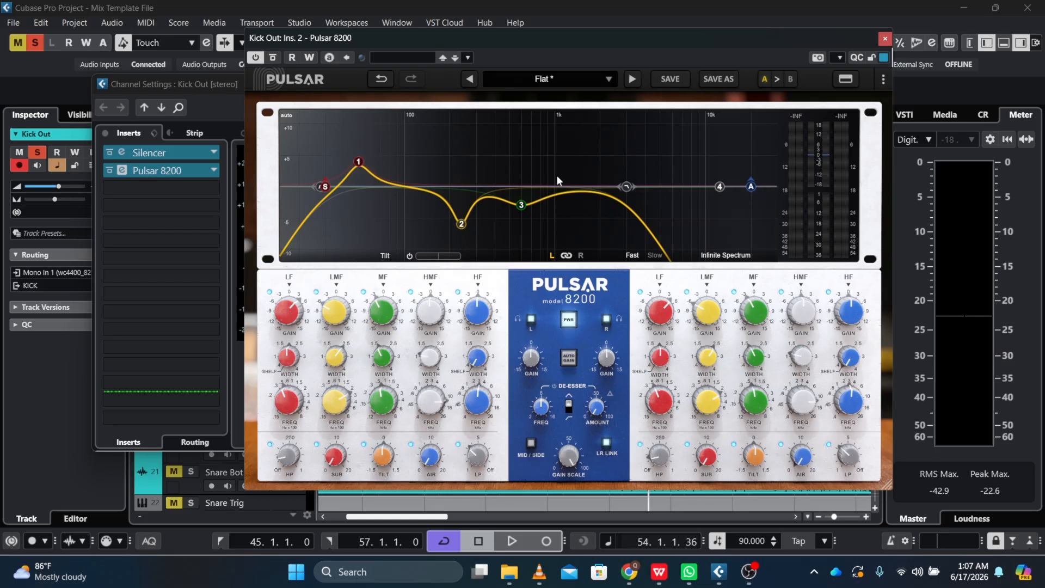
pyautogui.click(883, 39)
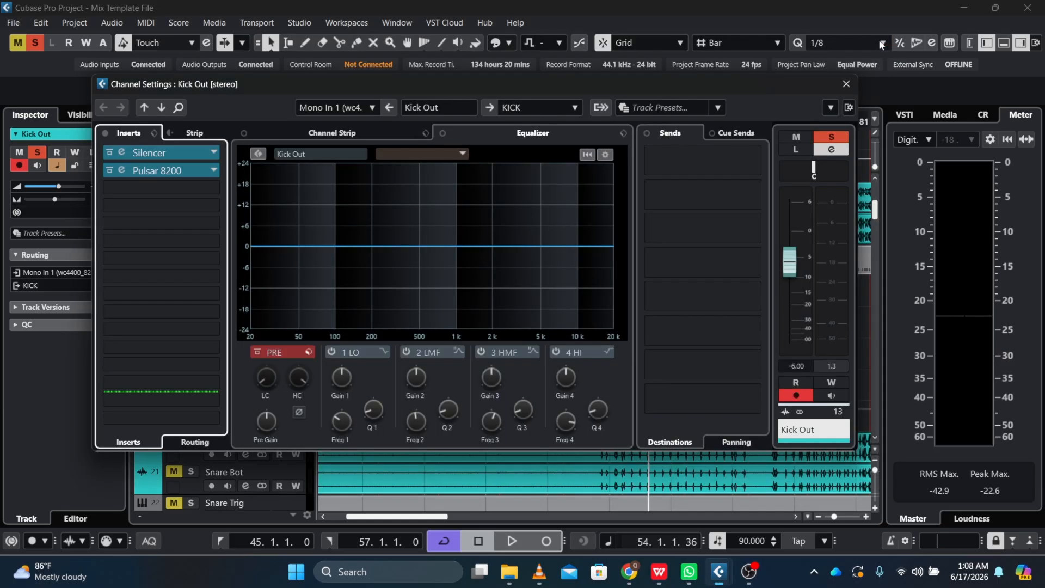
pyautogui.click(844, 85)
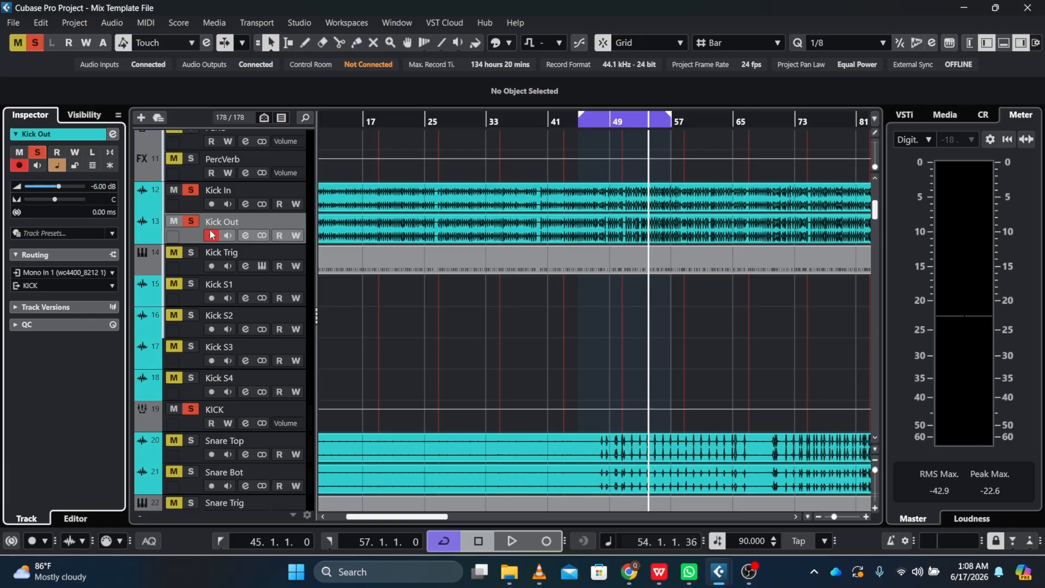
# - Compare the volume settings of the Kick In and Kick Out tracks
pyautogui.click(186, 209)
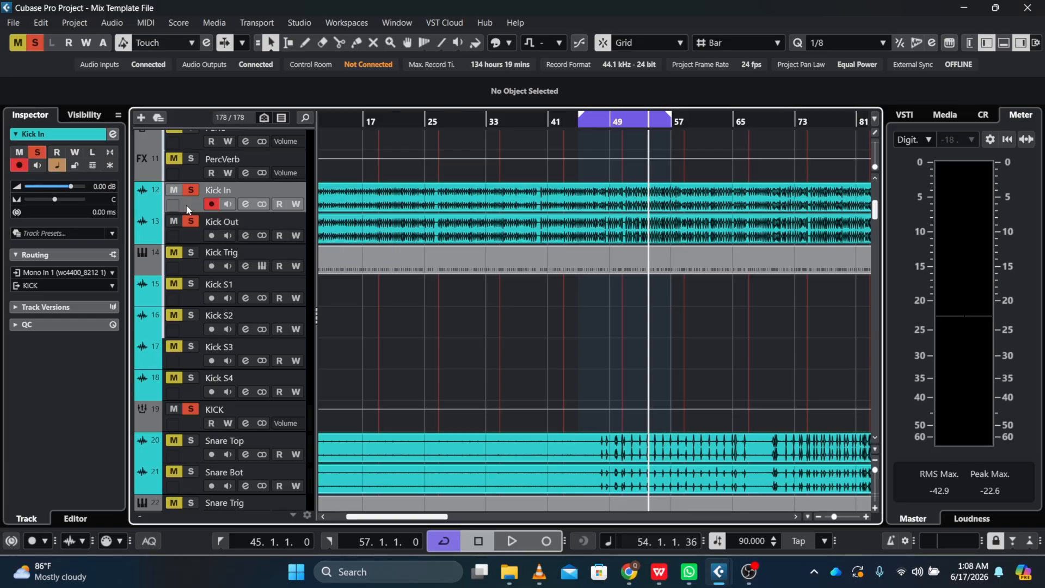
pyautogui.click(185, 238)
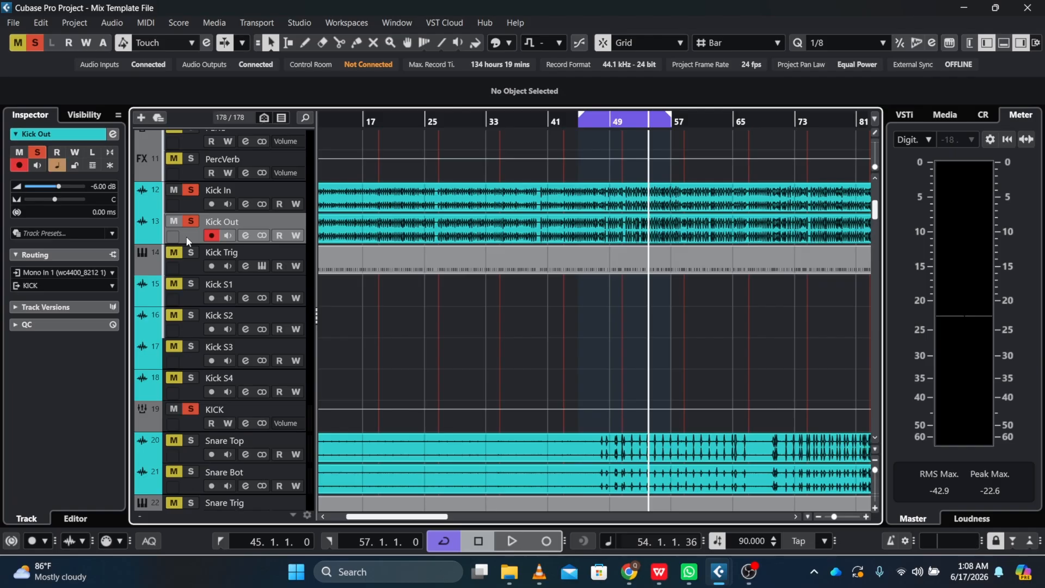
pyautogui.click(187, 208)
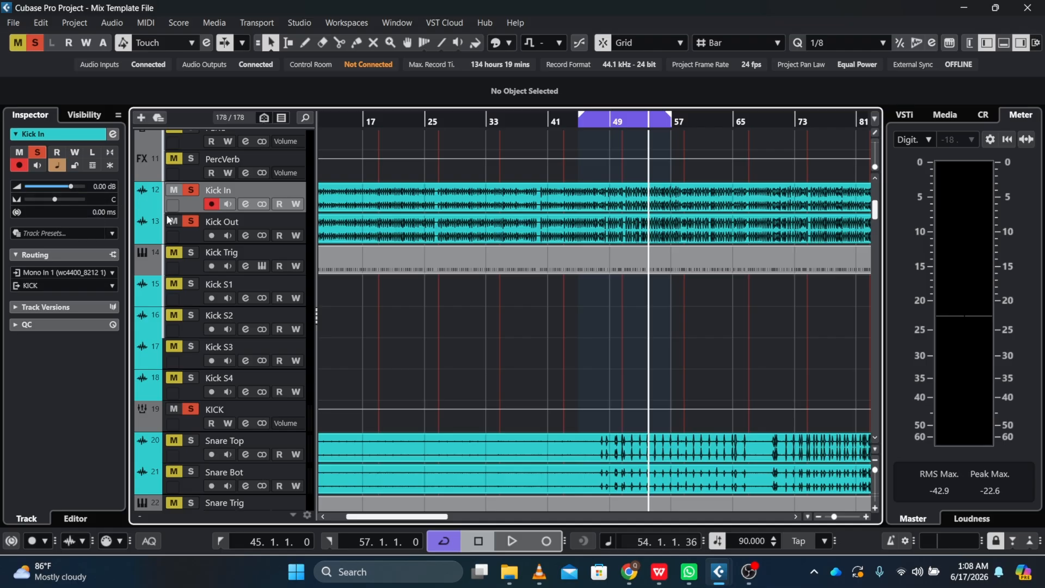
pyautogui.click(184, 231)
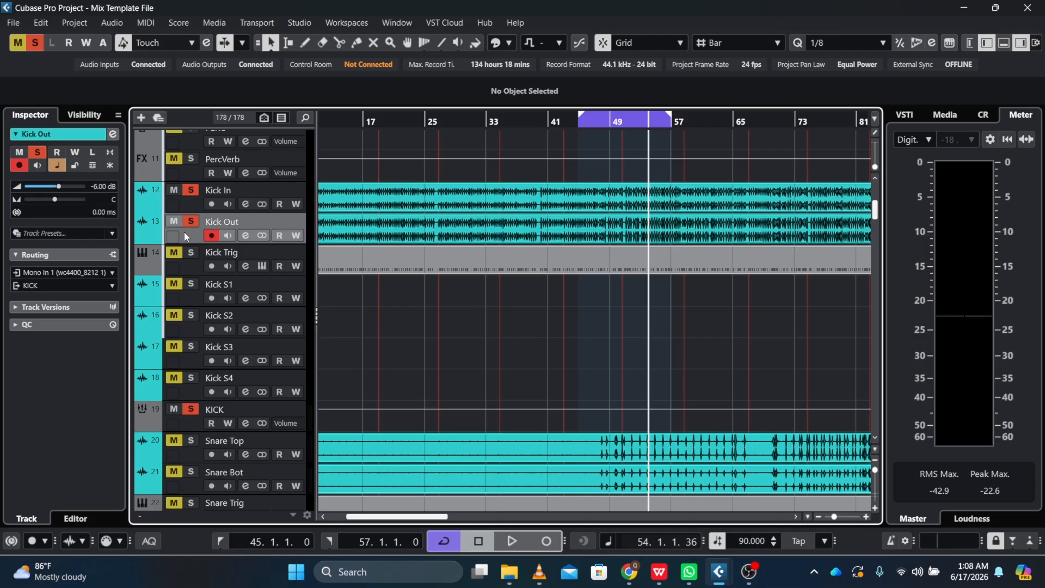
pyautogui.click(187, 204)
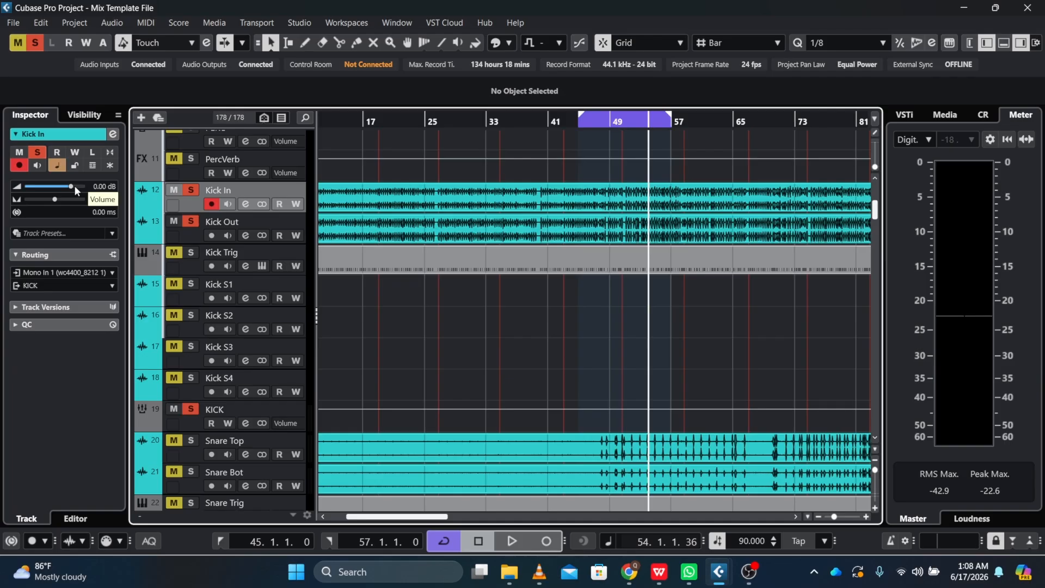
pyautogui.click(190, 241)
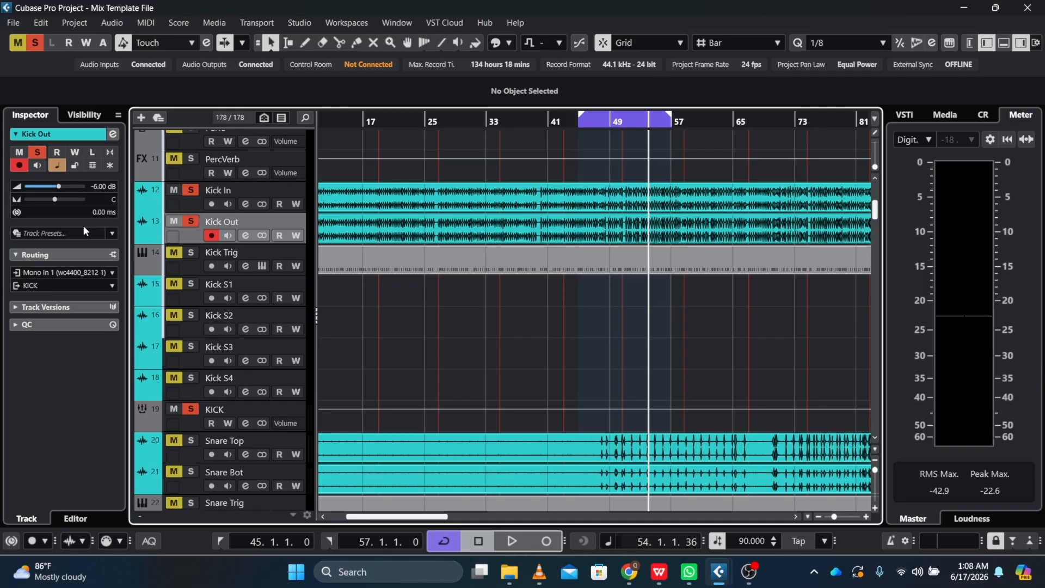
# - Invert the phase of the Kick Out channel, comparing inverted and normal phase during playback, and close its channel settings
pyautogui.click(113, 134)
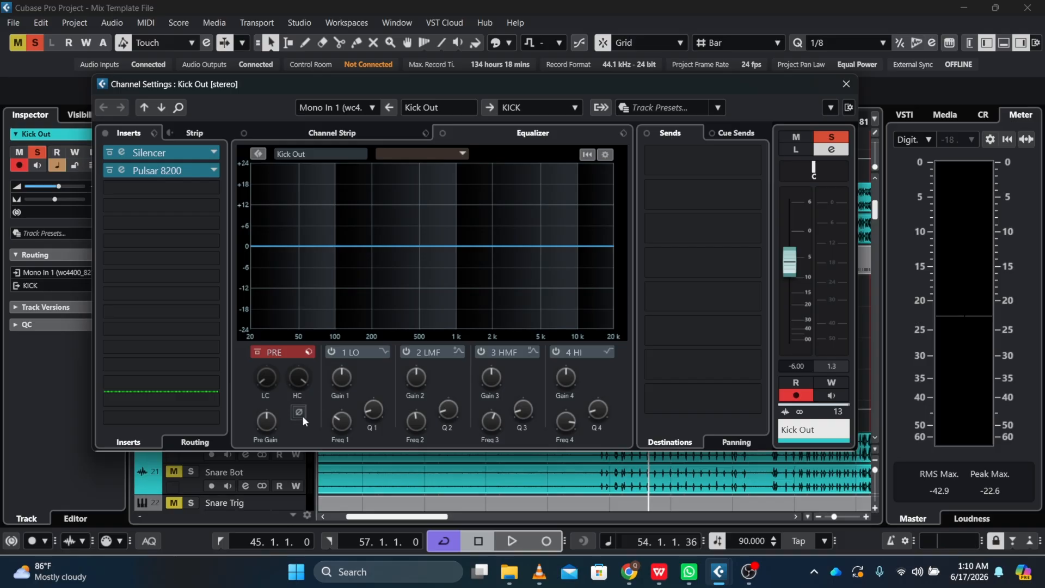
pyautogui.press('space')
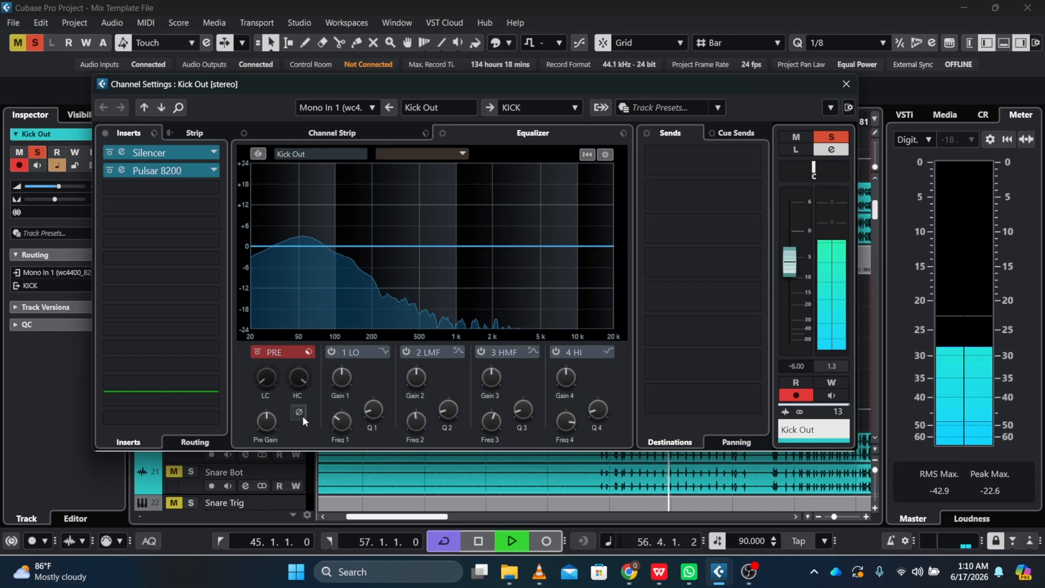
pyautogui.press('space')
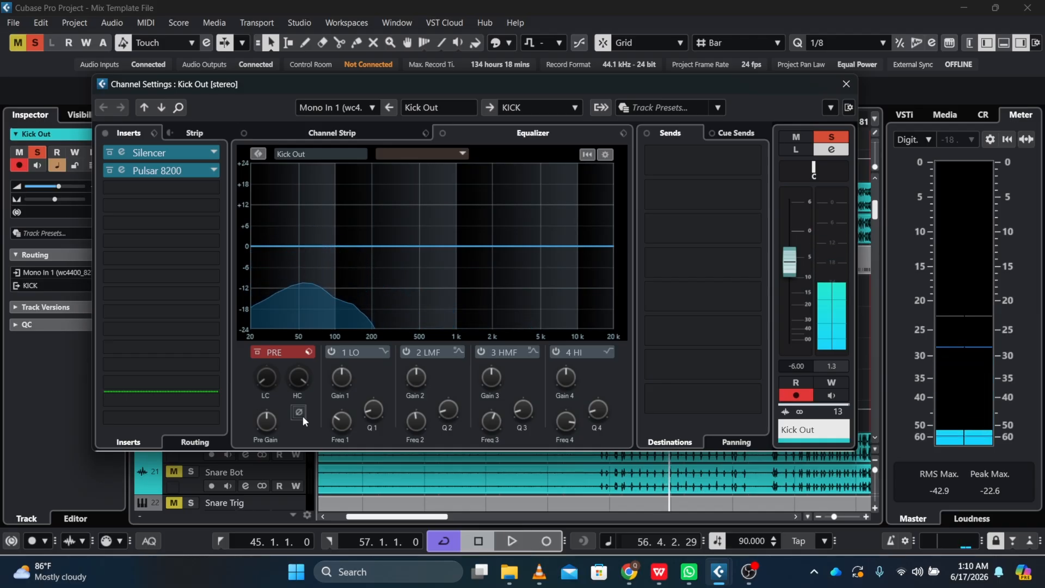
pyautogui.click(303, 415)
pyautogui.press('space')
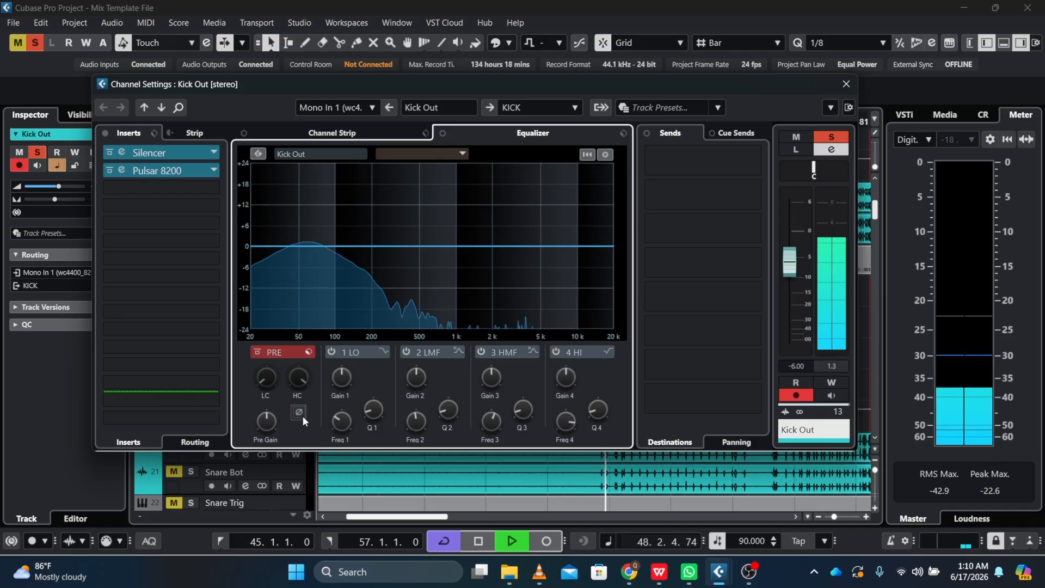
pyautogui.click(298, 412)
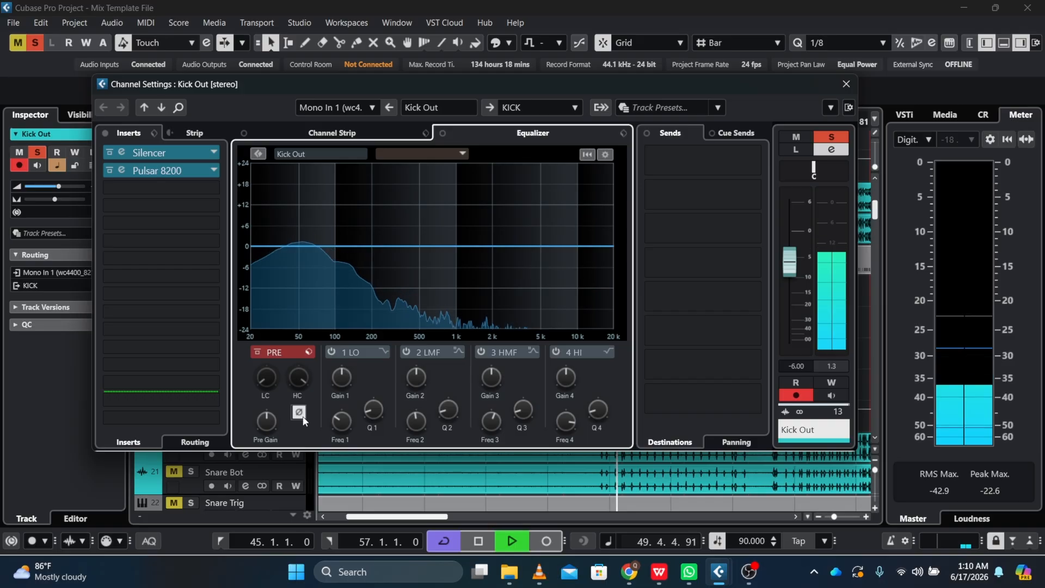
pyautogui.click(302, 417)
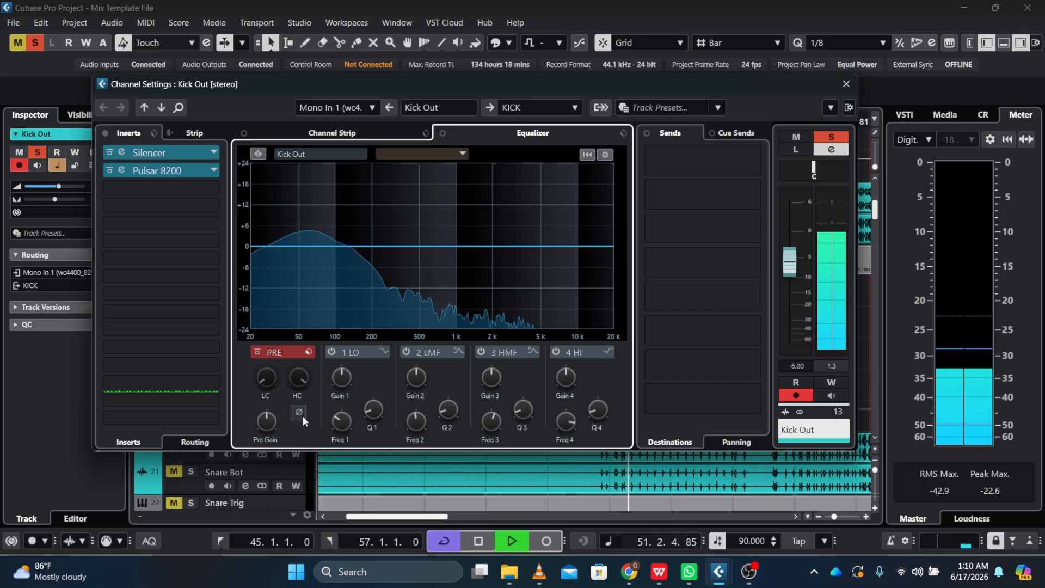
pyautogui.click(299, 412)
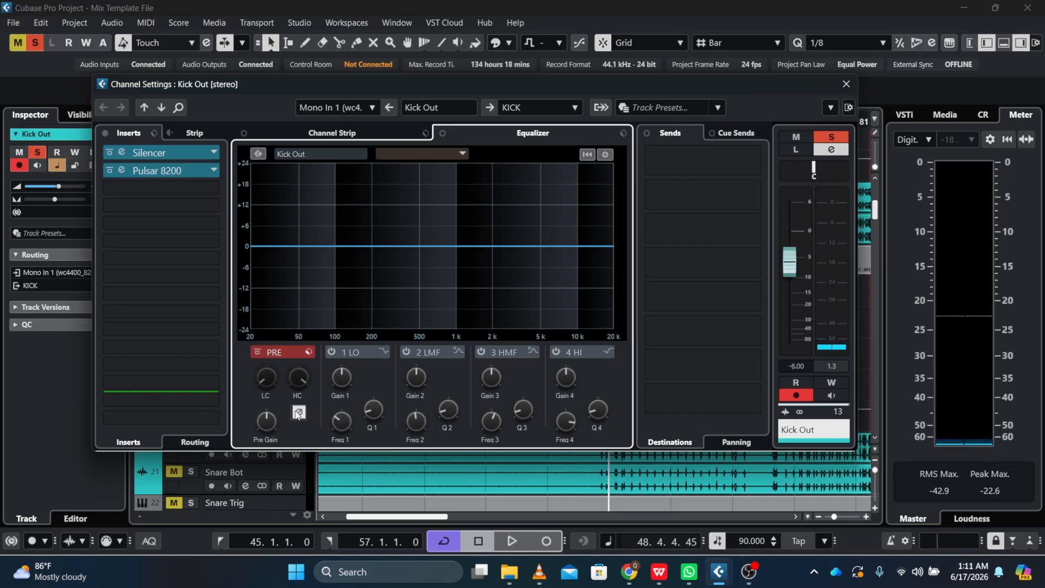
pyautogui.press('Escape')
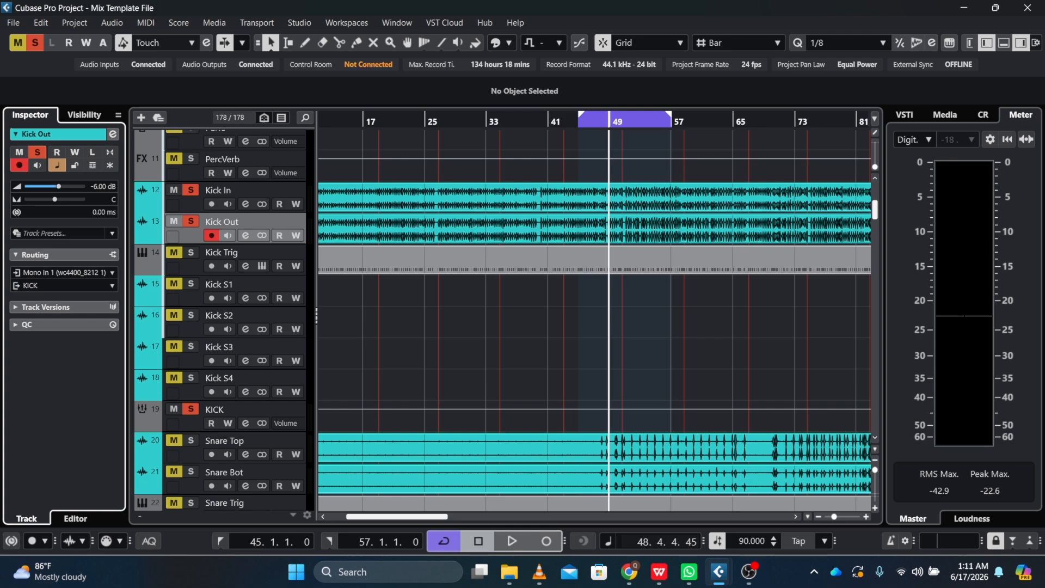
# - Solo the Bass Guitar track and select the Bass group track
pyautogui.hotkey('shift', 'g')
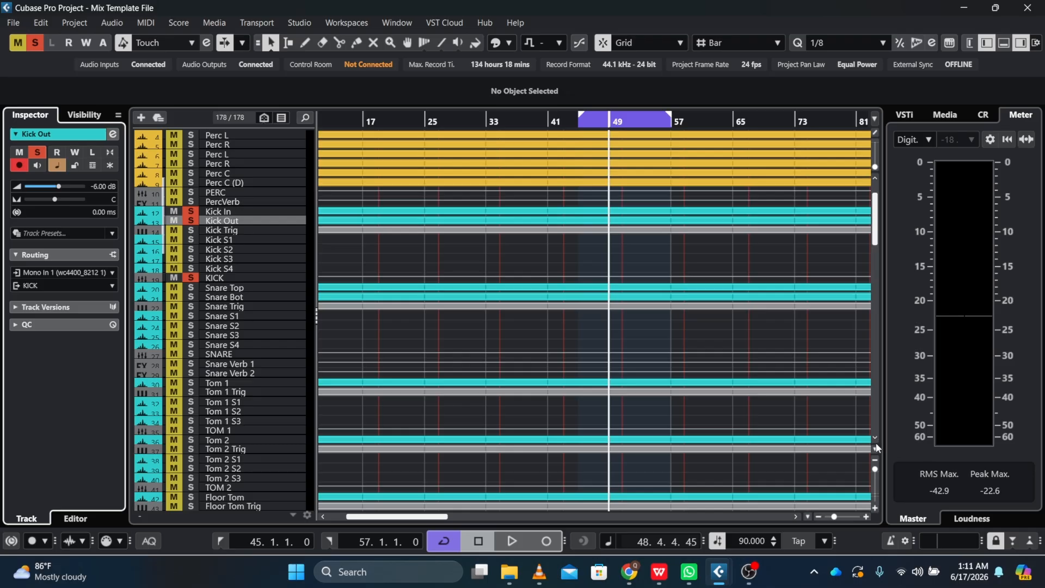
pyautogui.scroll(-3, 876, 443)
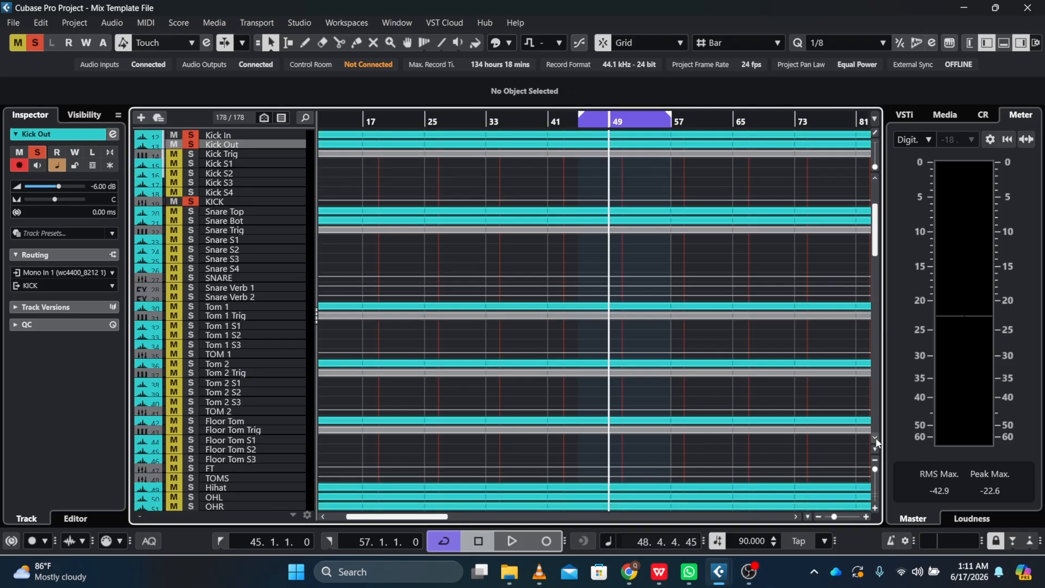
pyautogui.scroll(-6, 876, 442)
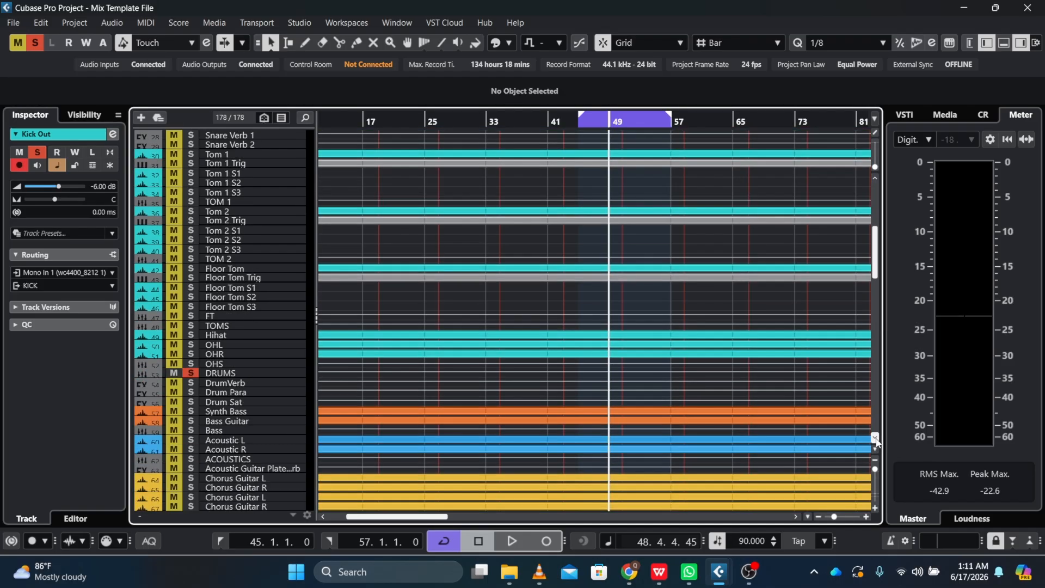
pyautogui.scroll(-3, 876, 442)
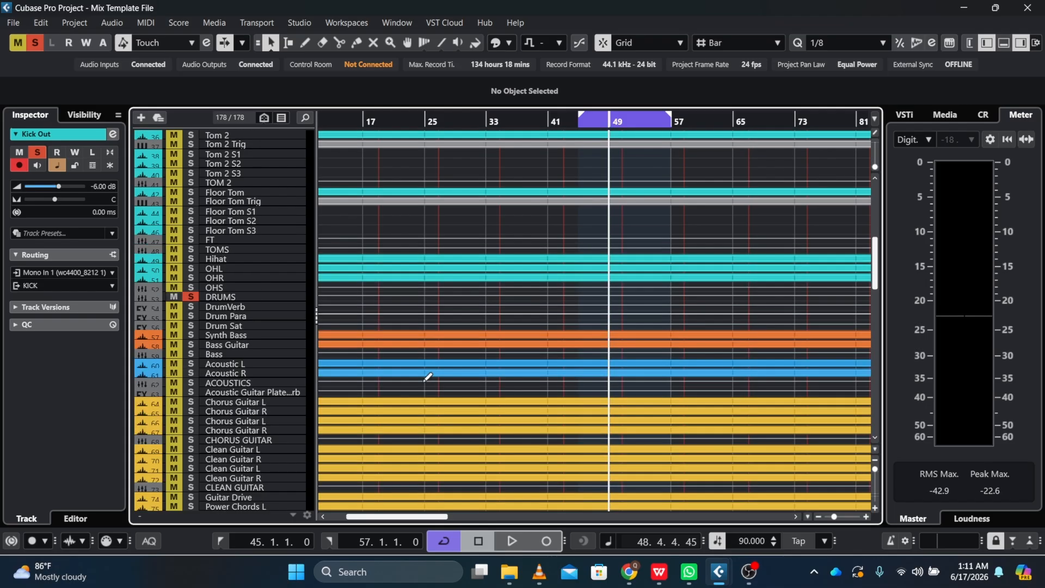
pyautogui.click(192, 345)
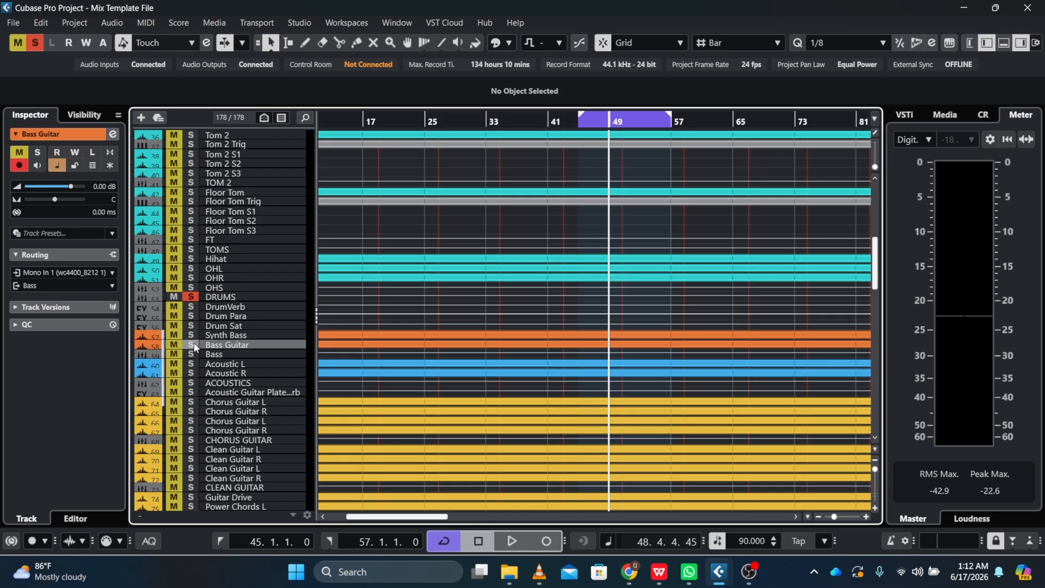
pyautogui.click(192, 346)
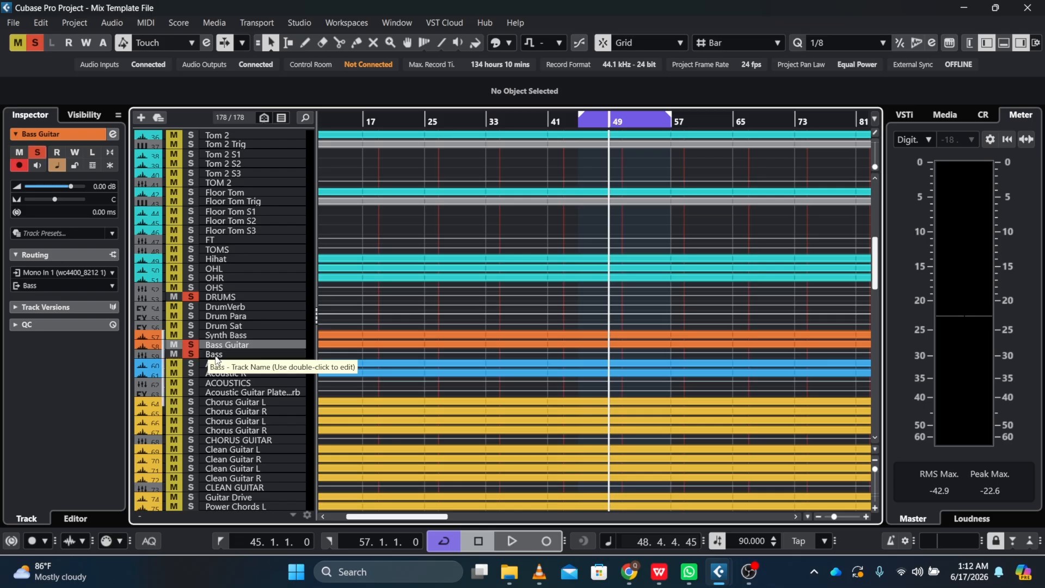
pyautogui.click(217, 354)
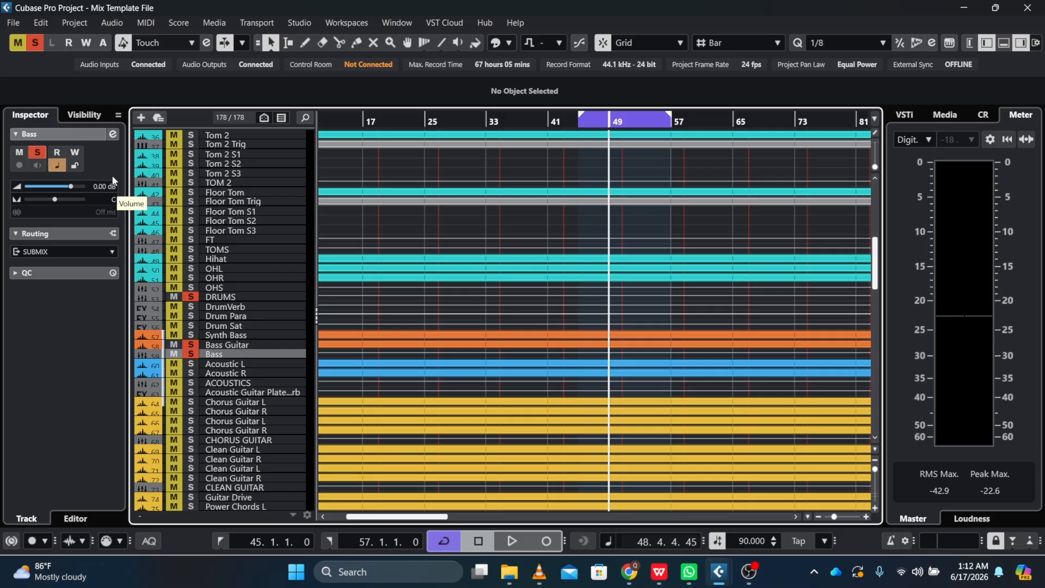
# - Audition the Bass group channel in normal phase, invert its phase during playback to compare, and close its channel settings
pyautogui.click(112, 136)
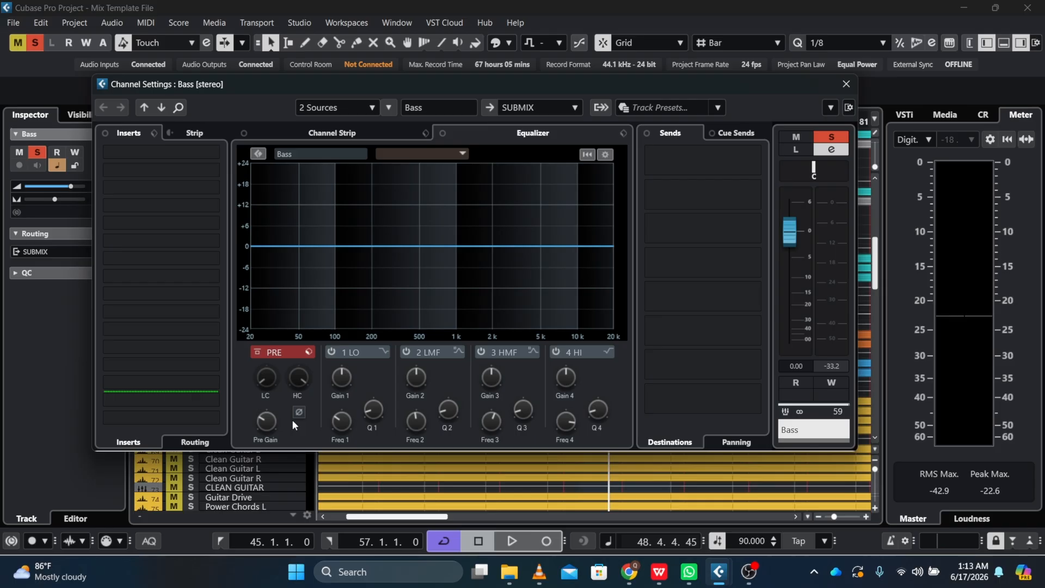
pyautogui.press('space')
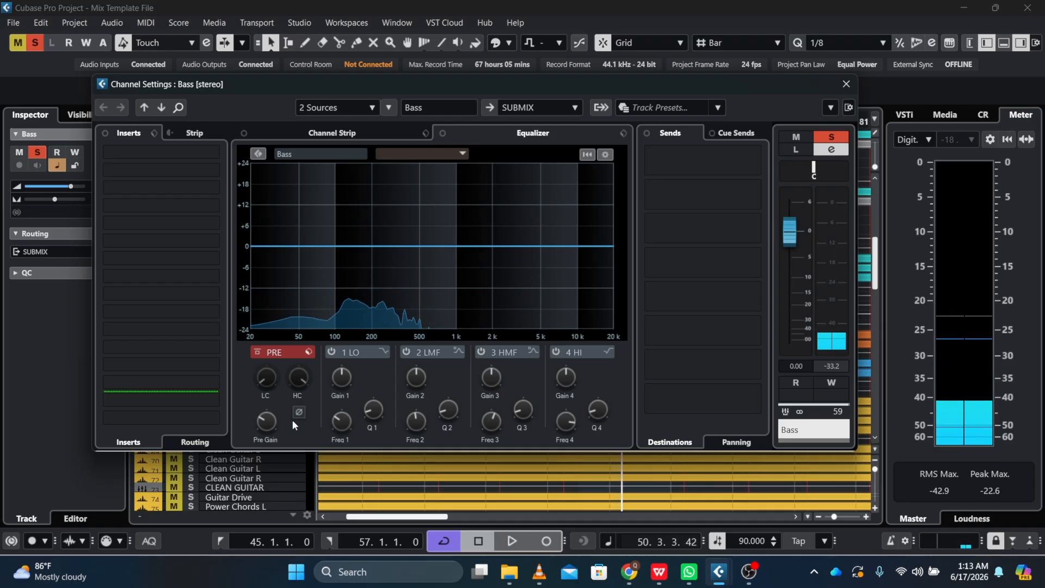
pyautogui.press('space')
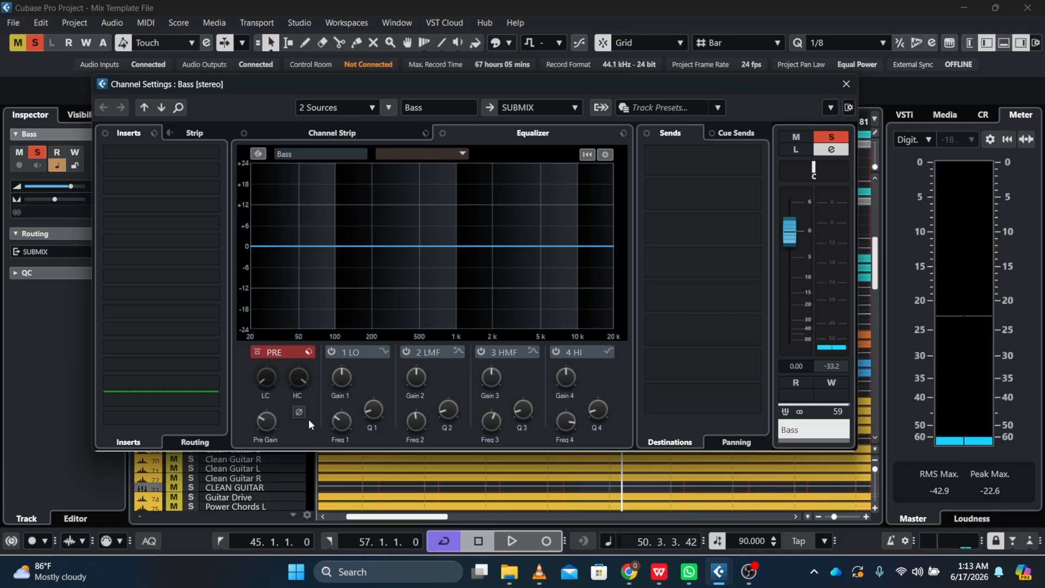
pyautogui.press('space')
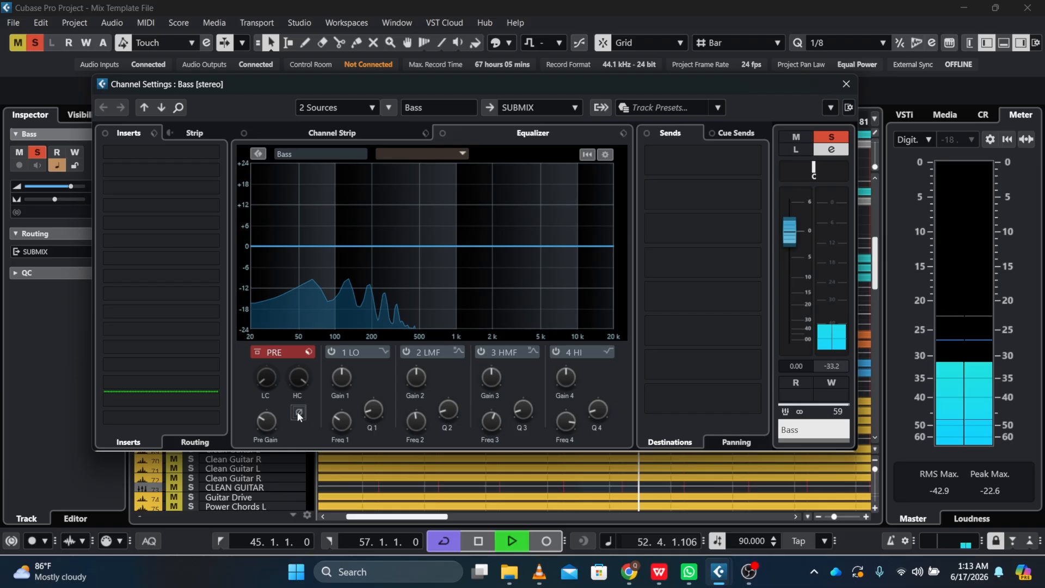
pyautogui.click(297, 412)
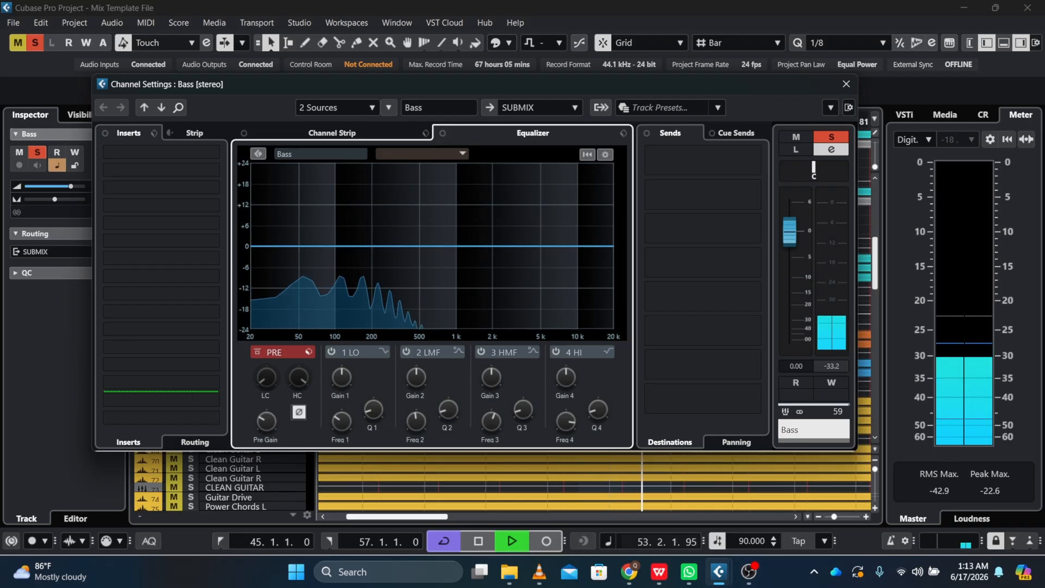
pyautogui.press('space')
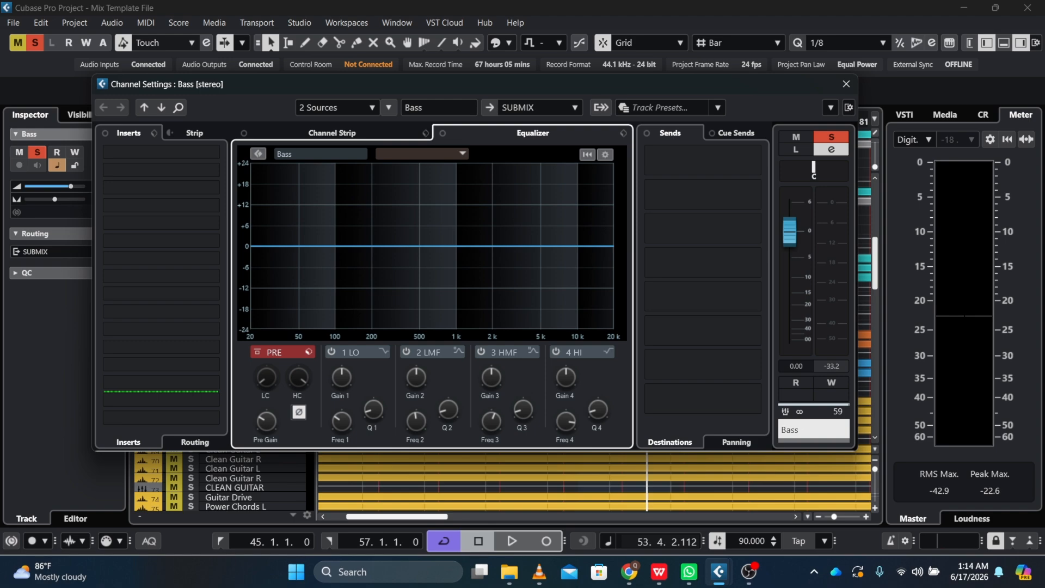
pyautogui.press('space')
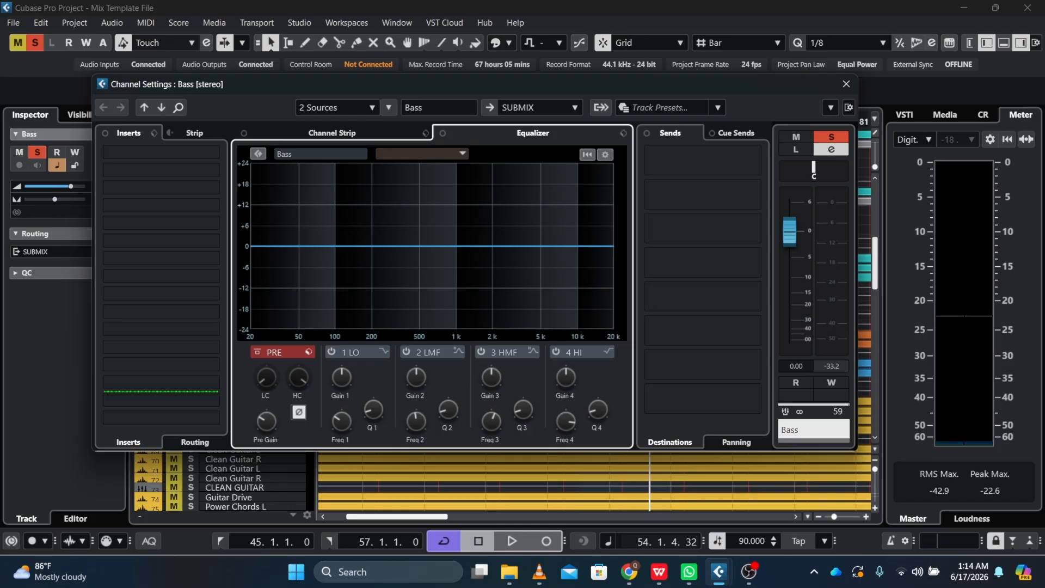
pyautogui.press('Escape')
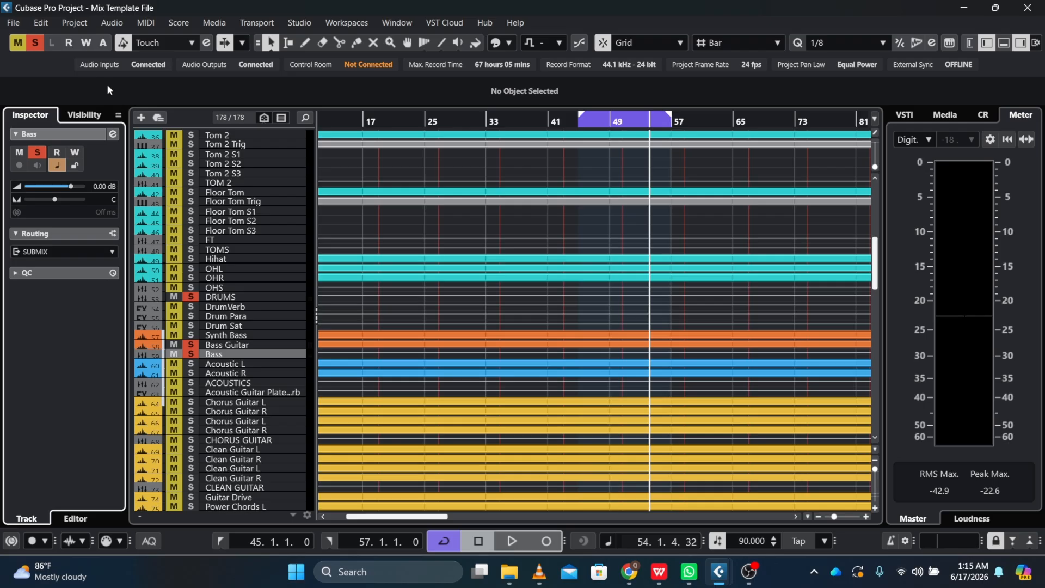
# - Deactivate all solo and mute states in the project and solo the DRUMS group track
pyautogui.click(35, 43)
pyautogui.click(18, 42)
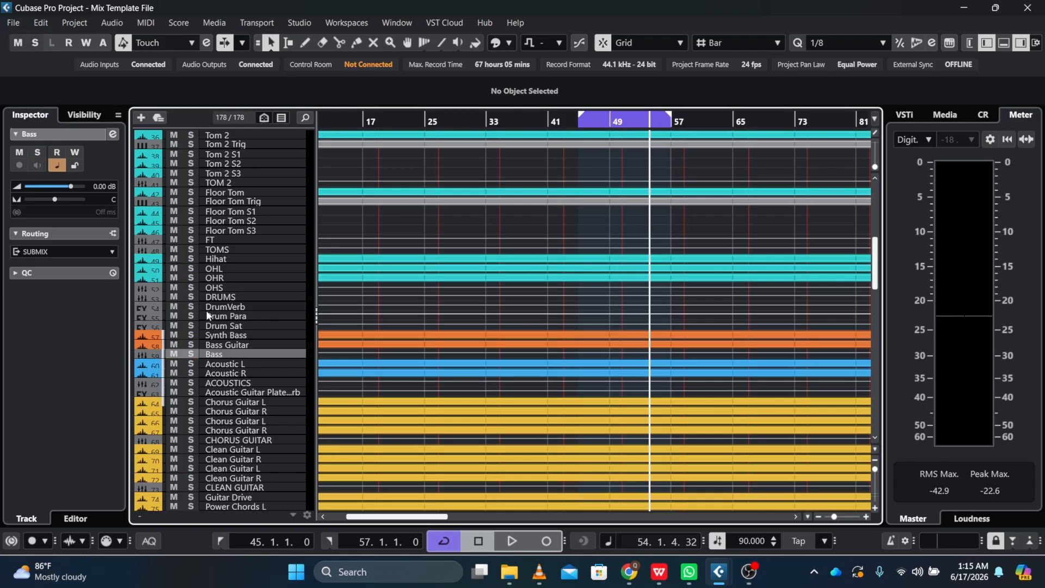
pyautogui.click(191, 297)
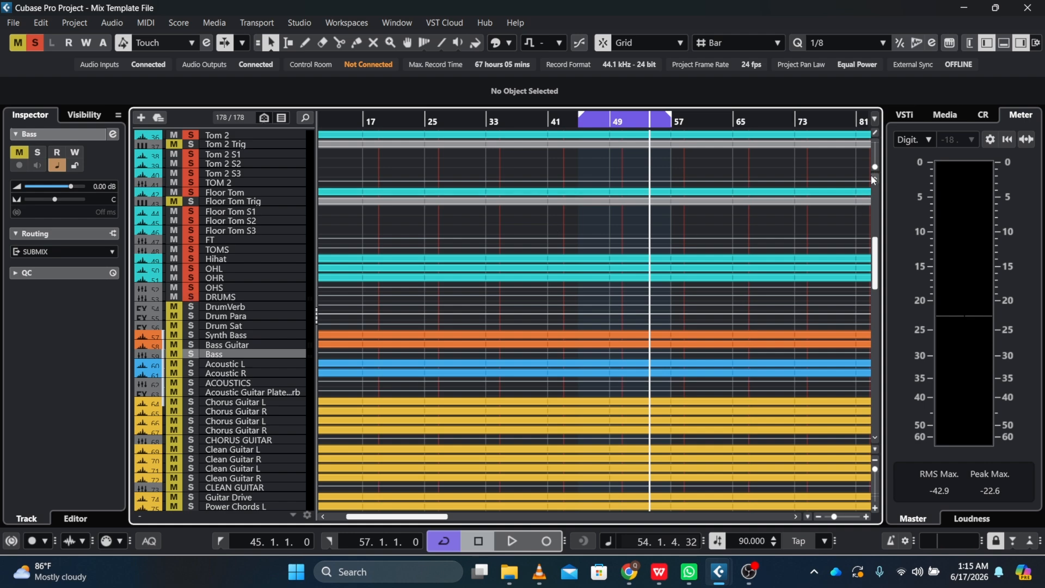
# - Solo the Bass Guitar track alongside the soloed drums and play back the looped section to audition them together
pyautogui.scroll(3, 873, 179)
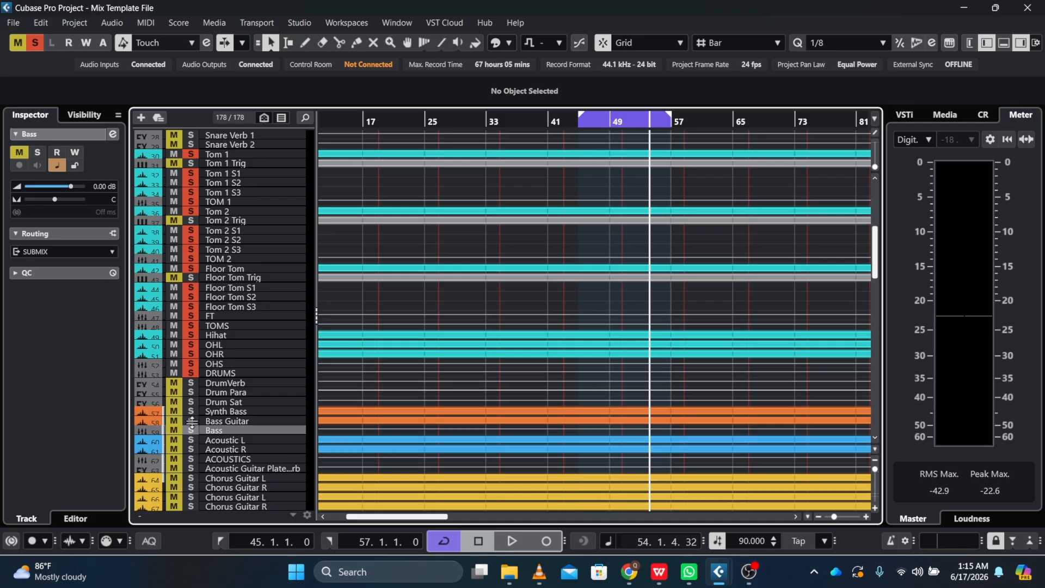
pyautogui.click(193, 422)
pyautogui.press('space')
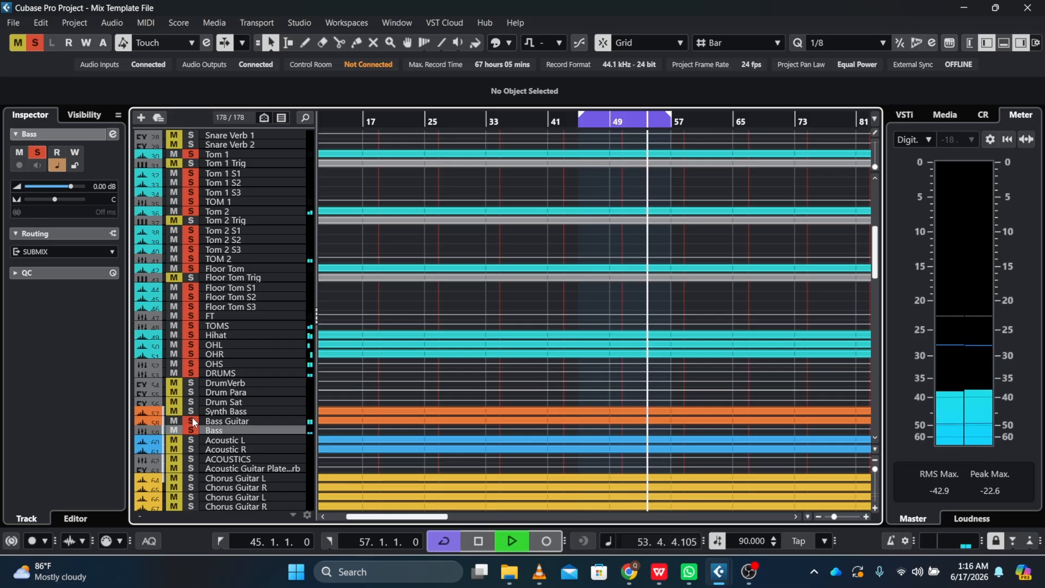
pyautogui.press('space')
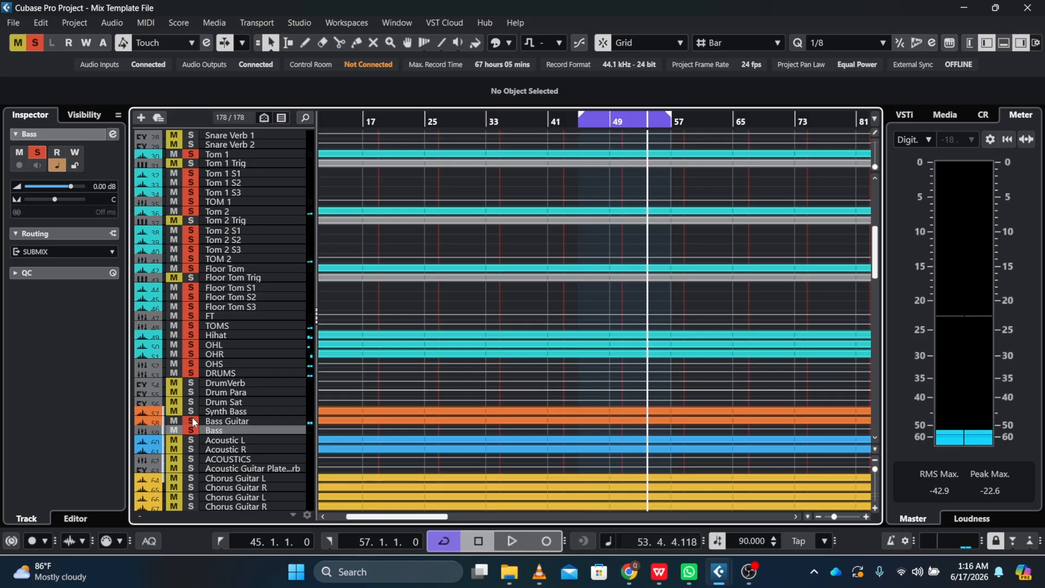